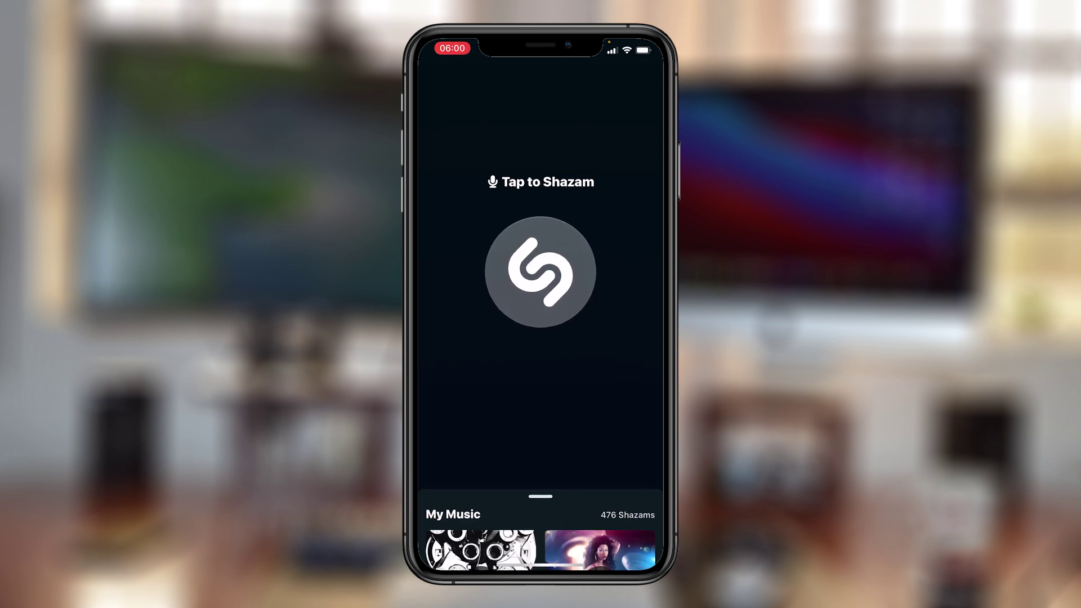
- Bring up the My Music library of recent Shazams and open Shazam's settings
{"action": "left_click_drag", "start_coordinate": [541, 496], "coordinate": [540, 404]}
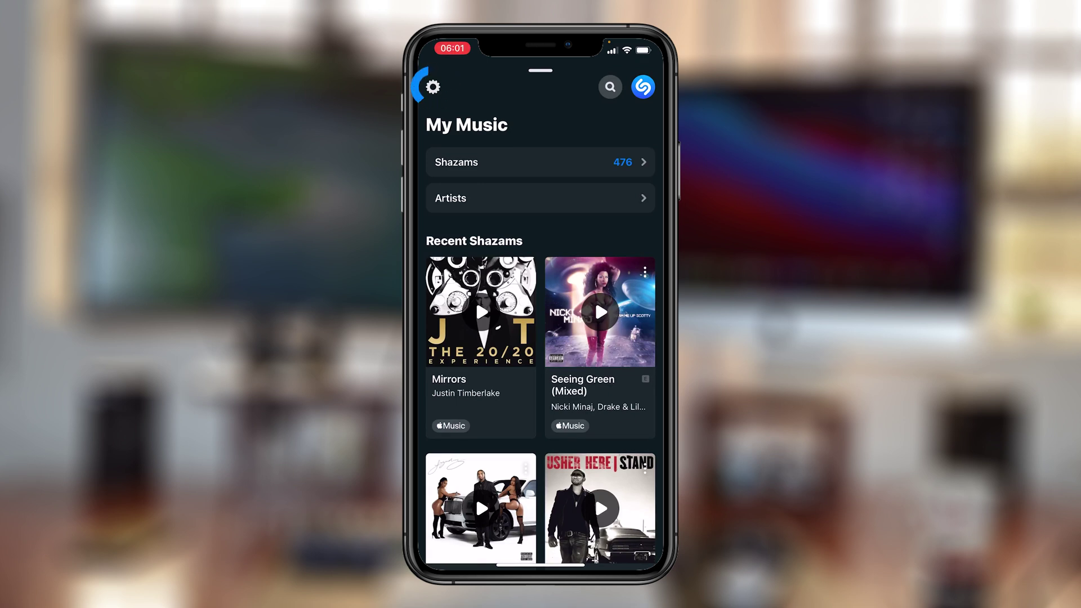
{"action": "left_click", "coordinate": [433, 87]}
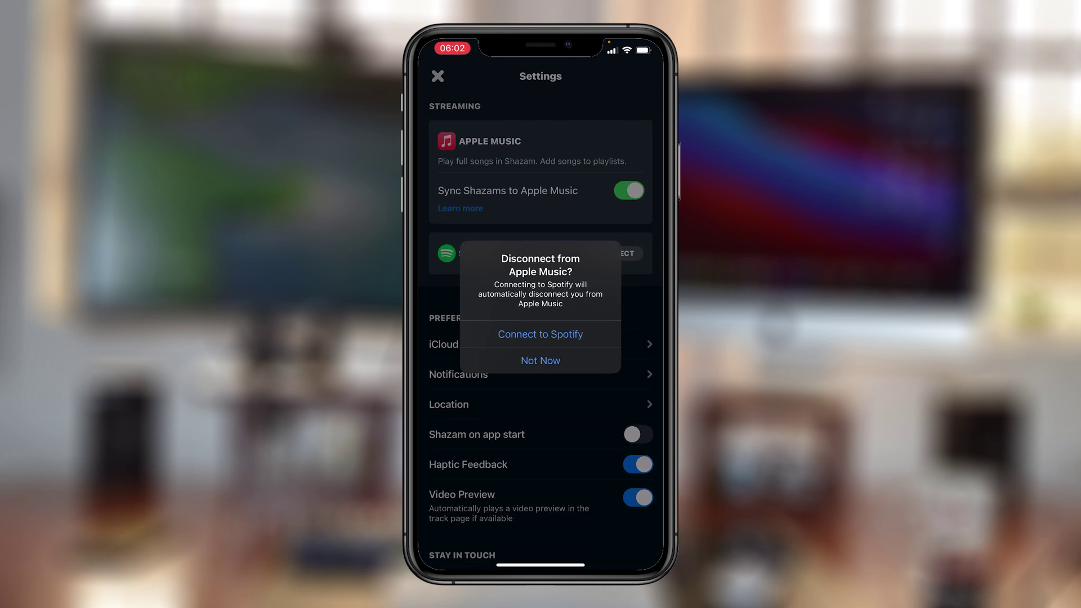
- Switch streaming from Apple Music to Spotify and let Shazam open Spotify
{"action": "left_click", "coordinate": [541, 334]}
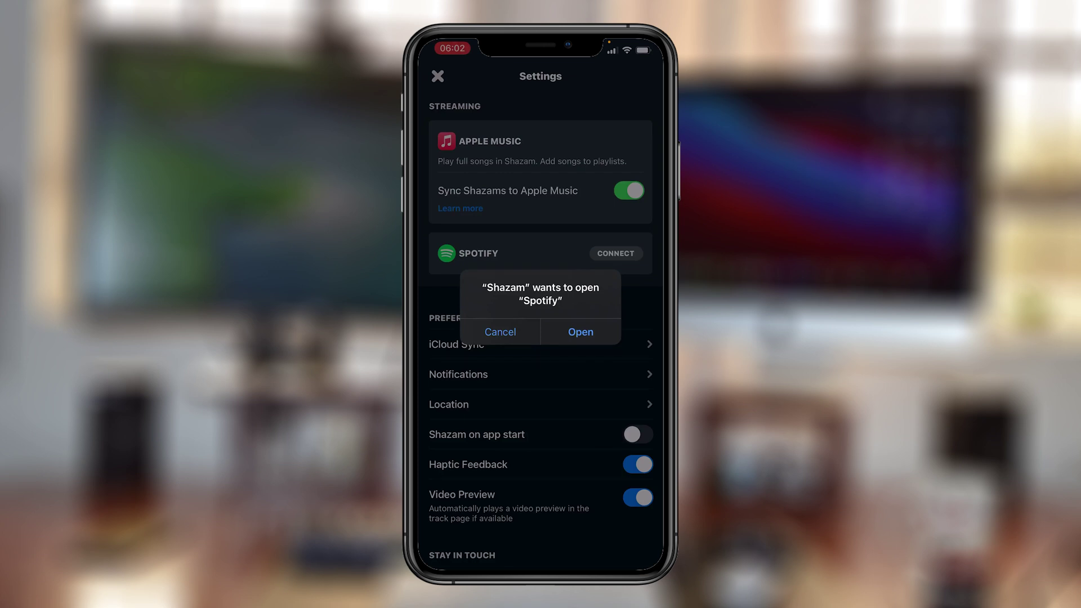
{"action": "left_click", "coordinate": [581, 331]}
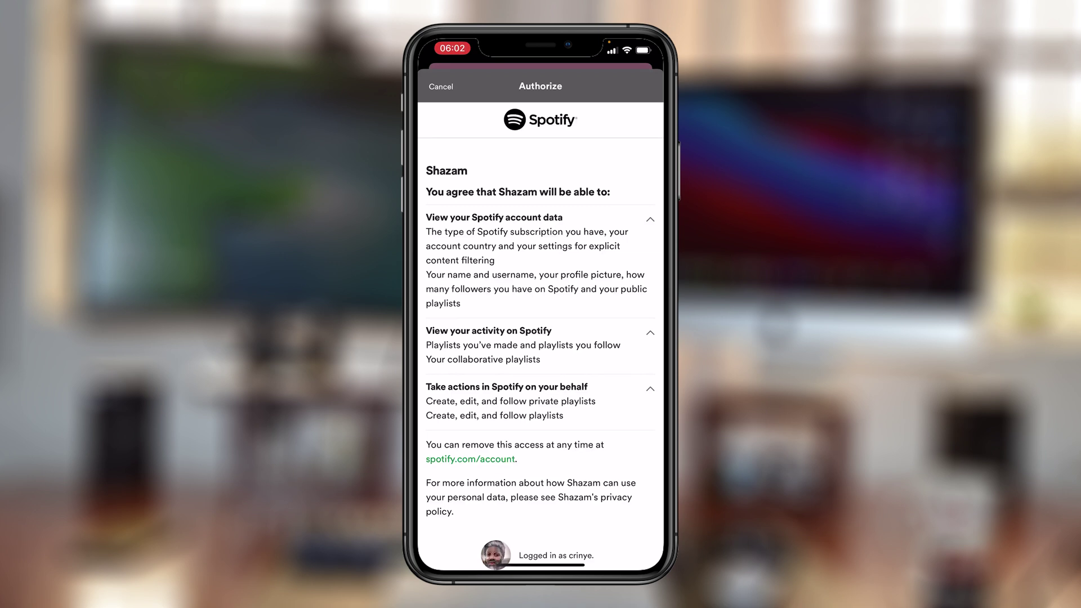
- Agree on Spotify's Authorize page to grant Shazam access to the Spotify account
{"action": "scroll", "coordinate": [541, 338], "scroll_direction": "down", "scroll_amount": 3}
{"action": "scroll", "coordinate": [540, 337], "scroll_direction": "up", "scroll_amount": 3}
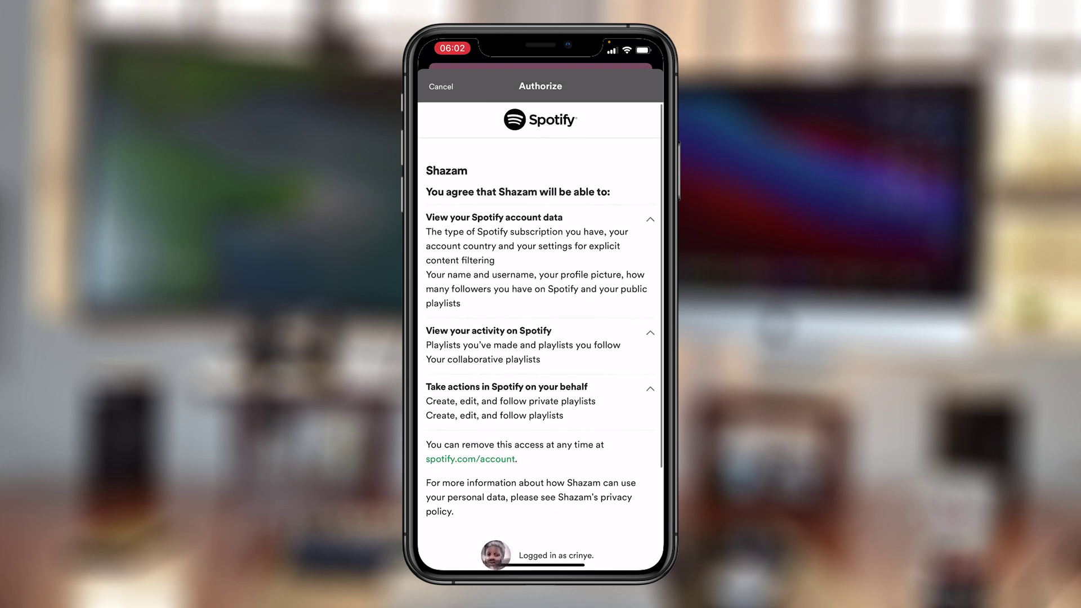
{"action": "scroll", "coordinate": [541, 338], "scroll_direction": "down", "scroll_amount": 4}
{"action": "scroll", "coordinate": [540, 337], "scroll_direction": "down", "scroll_amount": 2}
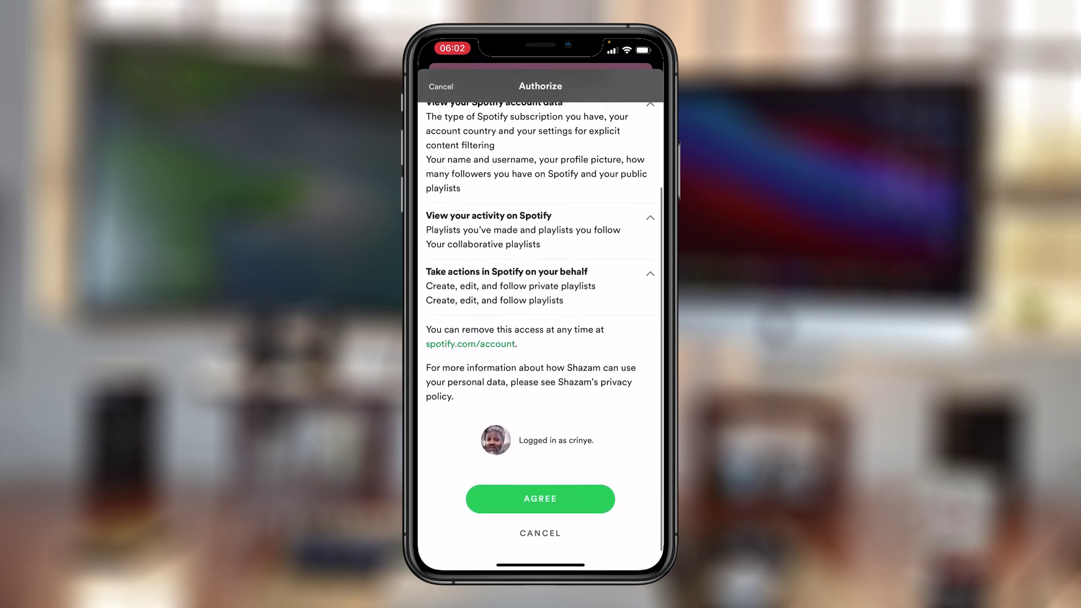
{"action": "left_click", "coordinate": [540, 499]}
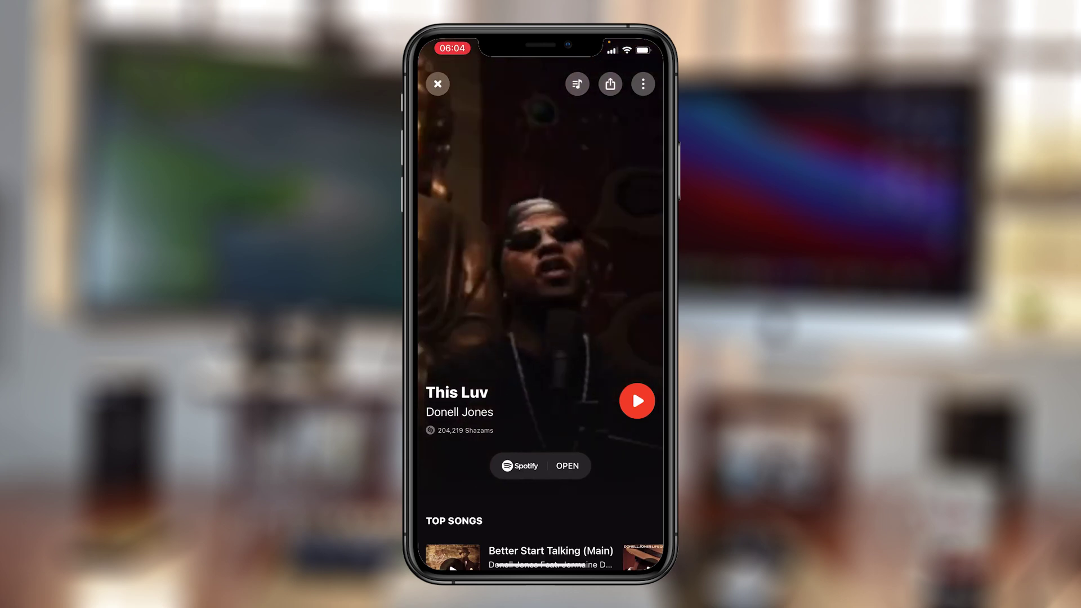
- Open This Luv by Donell Jones in Spotify's search results, then cancel the search
{"action": "left_click", "coordinate": [568, 466]}
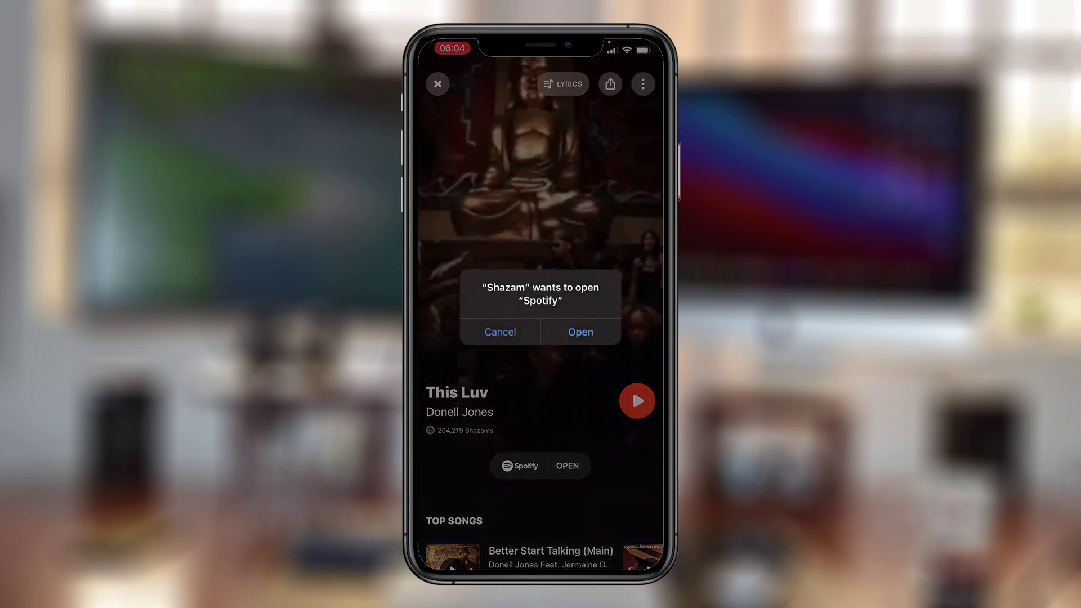
{"action": "left_click", "coordinate": [586, 336]}
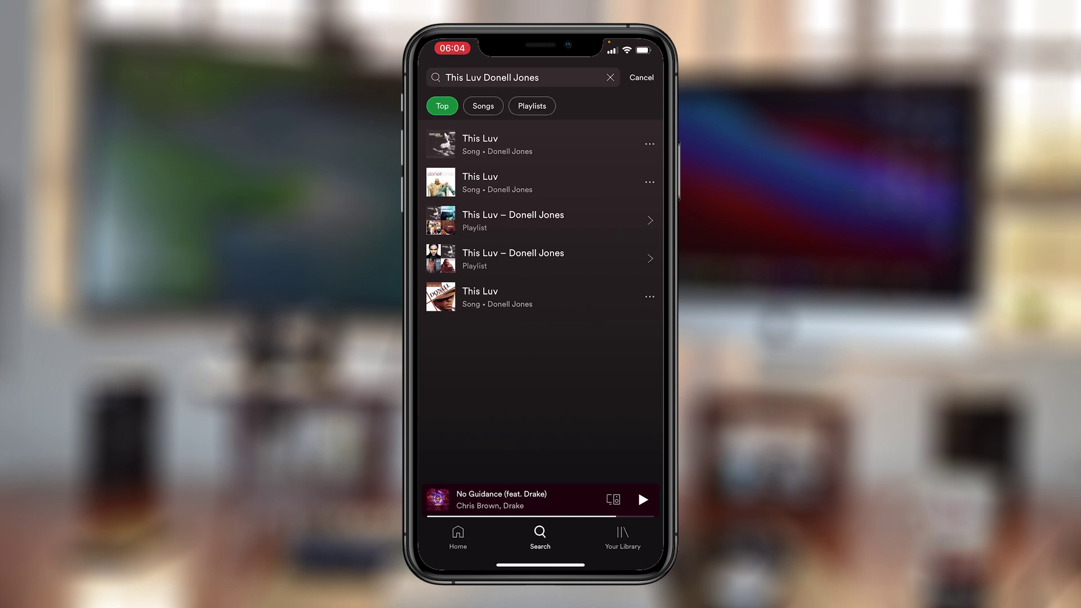
{"action": "left_click", "coordinate": [641, 77]}
- Switch back to Shazam's This Luv song page via the app switcher
{"action": "left_click_drag", "start_coordinate": [540, 565], "coordinate": [541, 338]}
{"action": "left_click_drag", "start_coordinate": [462, 282], "coordinate": [630, 282]}
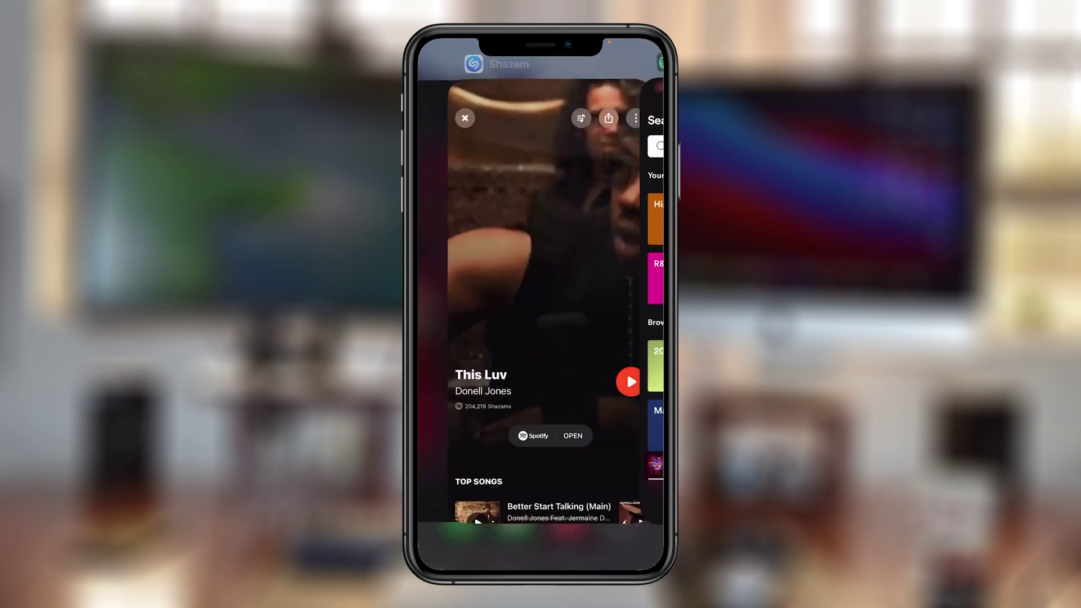
{"action": "left_click", "coordinate": [626, 371]}
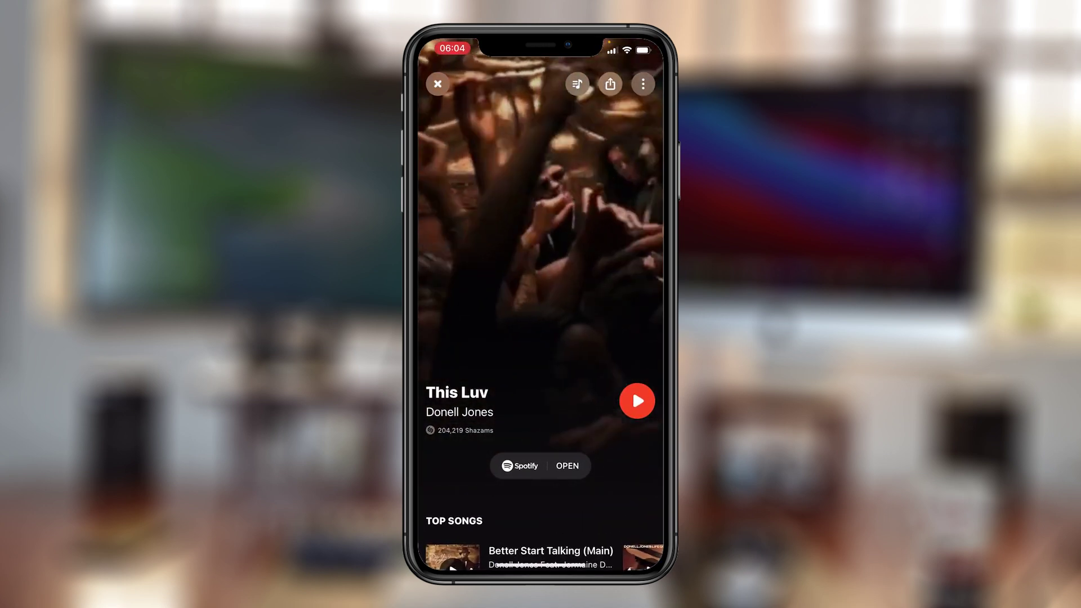
- Close the This Luv page and collapse My Music to the Tap to Shazam home screen
{"action": "left_click", "coordinate": [438, 84]}
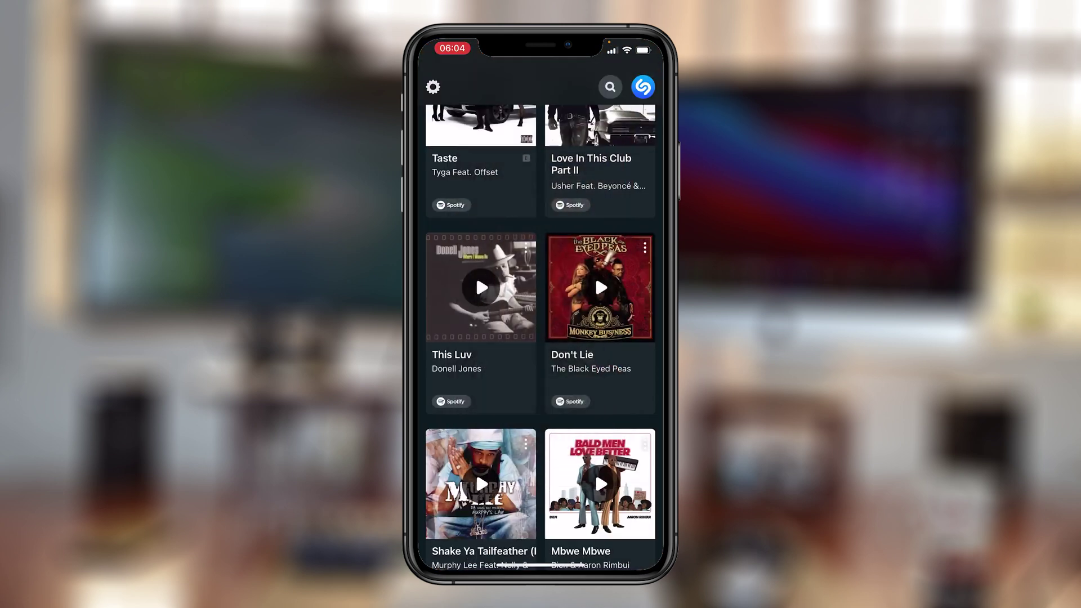
{"action": "scroll", "coordinate": [540, 338], "scroll_direction": "up", "scroll_amount": 10}
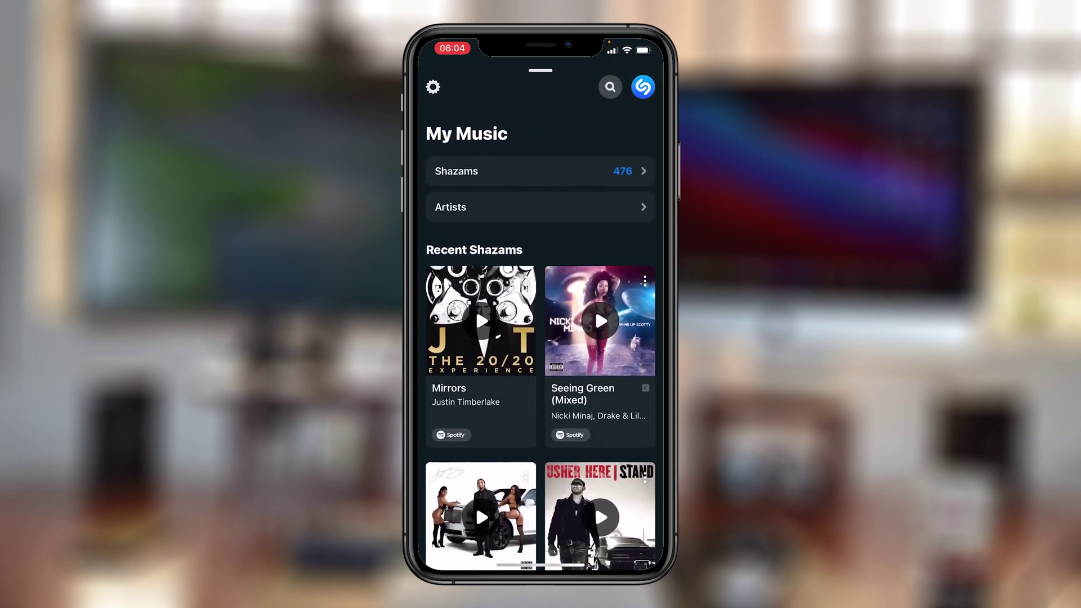
{"action": "left_click_drag", "start_coordinate": [540, 169], "coordinate": [540, 495]}
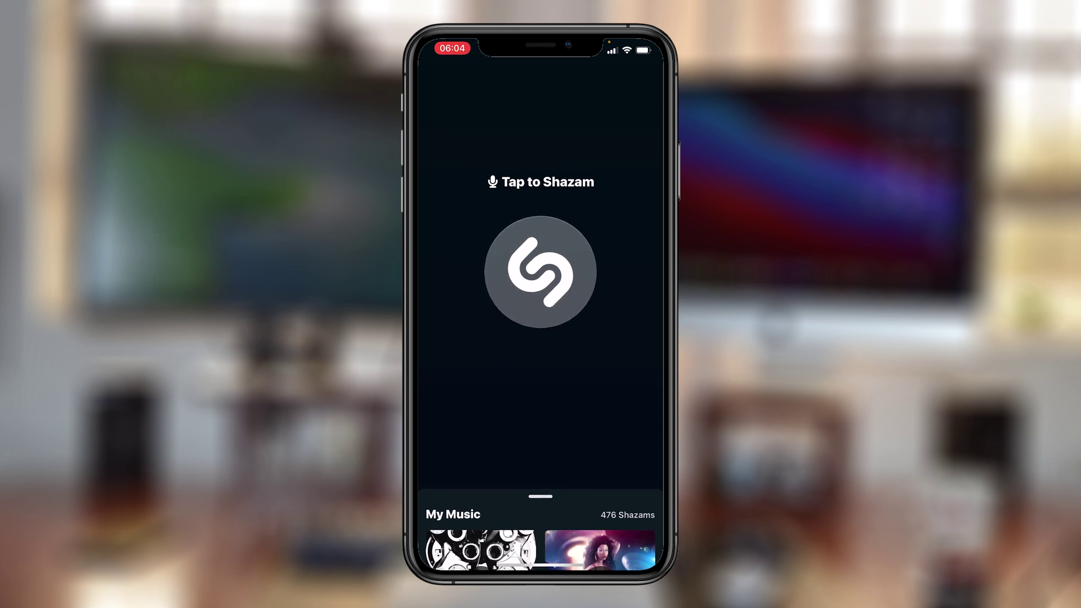